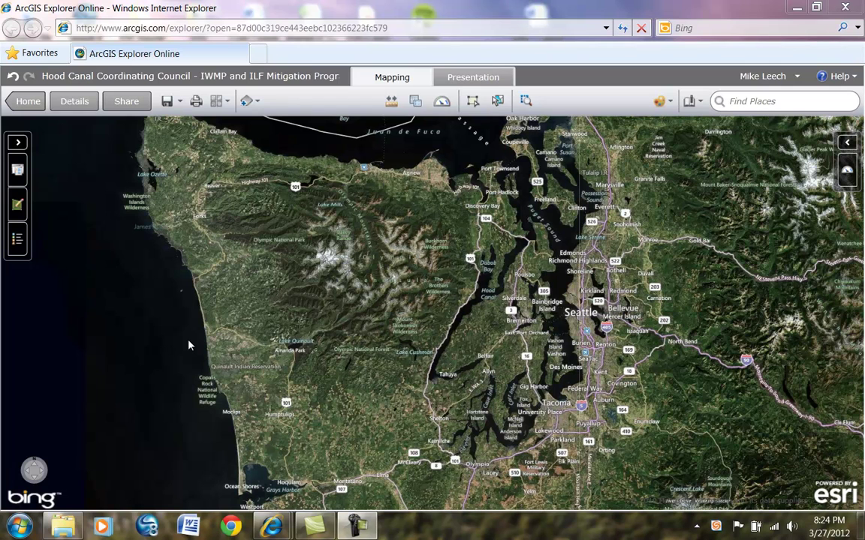
Step: Review the list of map layers and collapse it again
click(18, 142)
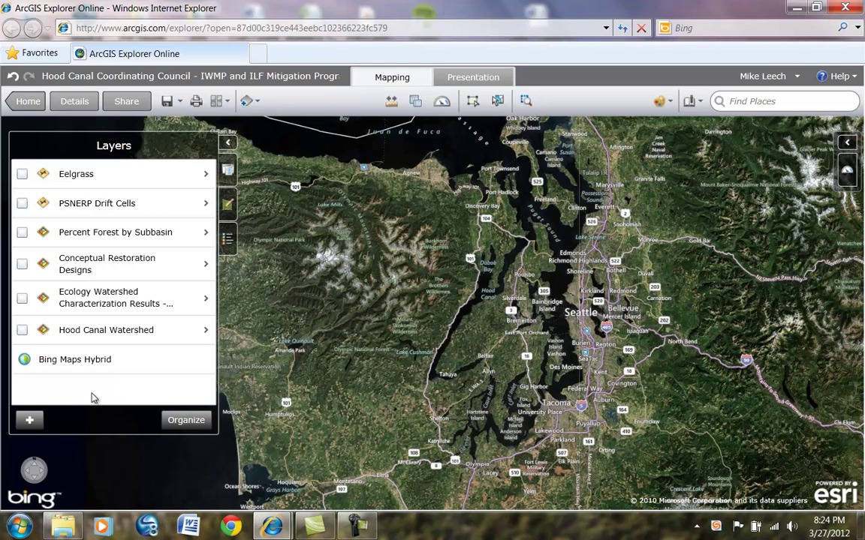
click(227, 142)
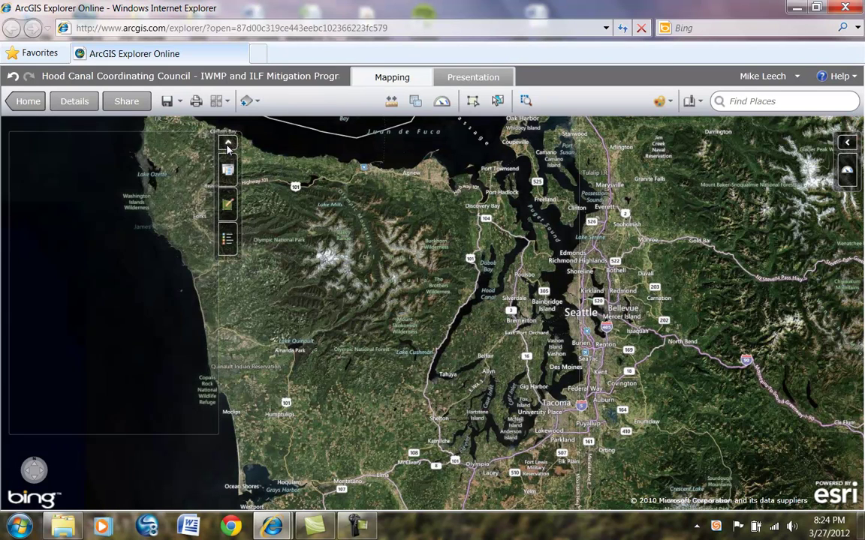
Step: Try the Bing Maps Road and Terrain with Labels basemaps, and return to Bing Maps Hybrid
click(229, 106)
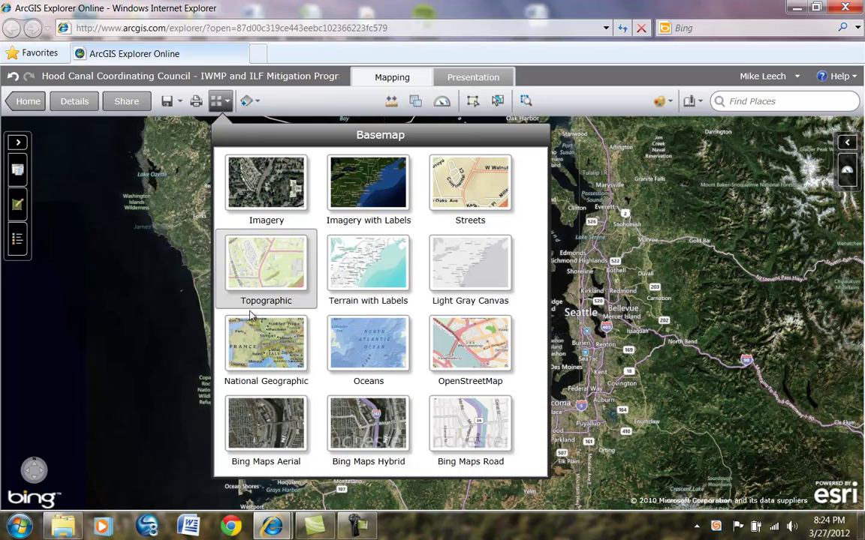
click(461, 424)
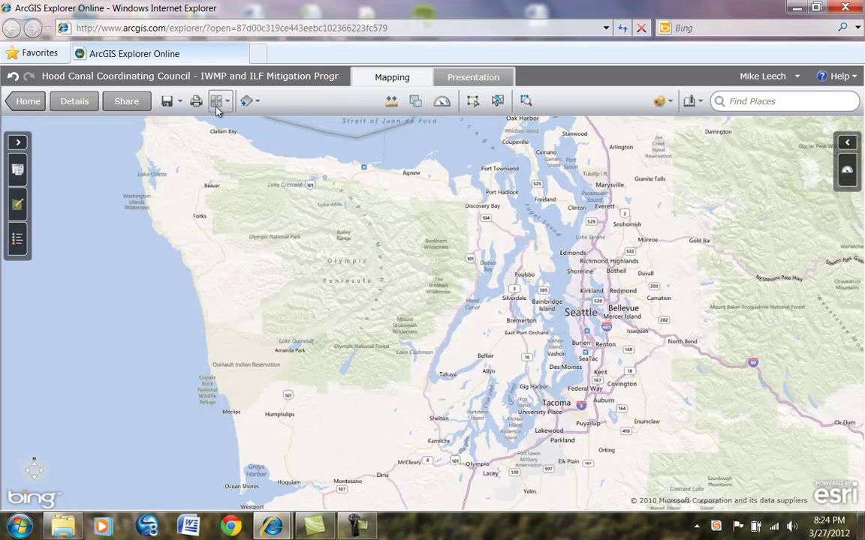
click(227, 105)
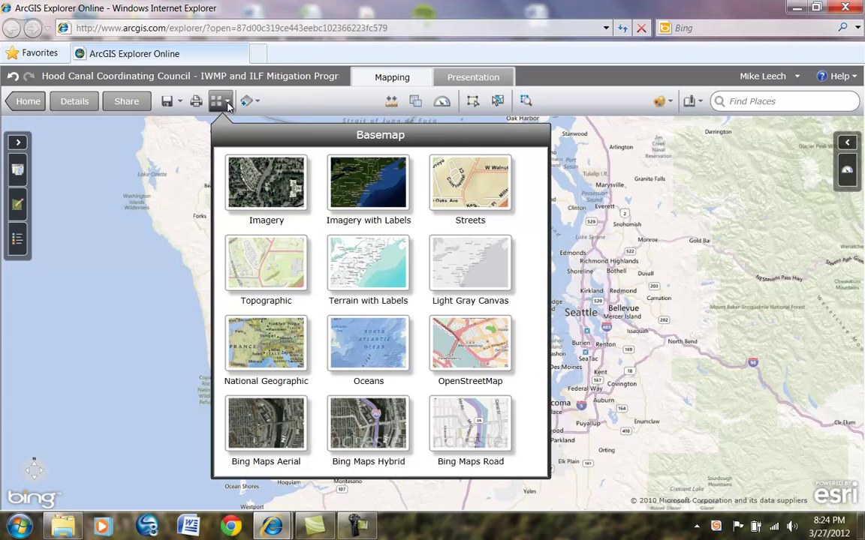
click(375, 271)
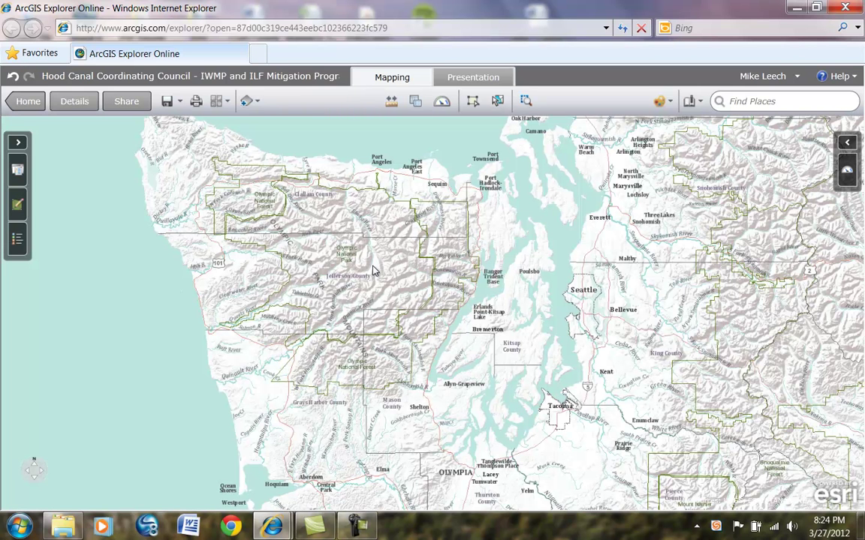
click(218, 101)
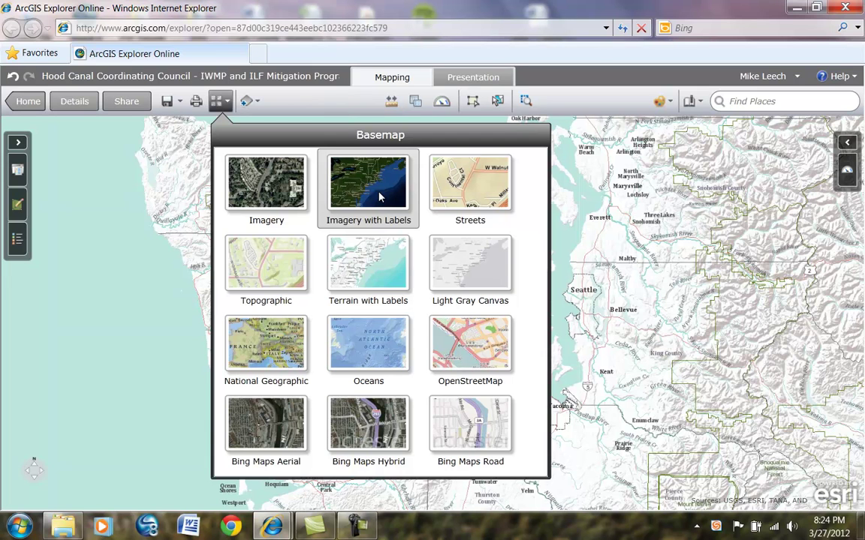
click(371, 438)
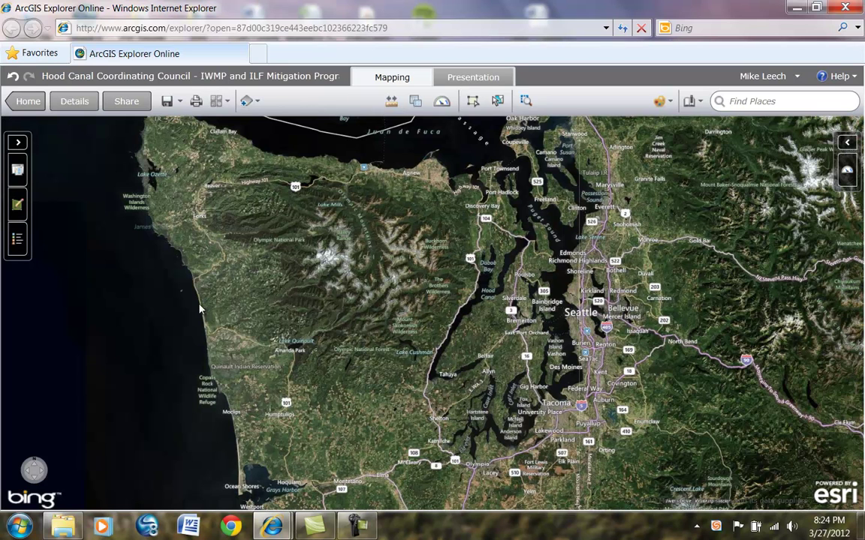
Step: Turn on the Hood Canal Watershed and Ecology Watershed Characterization Results layers
click(19, 143)
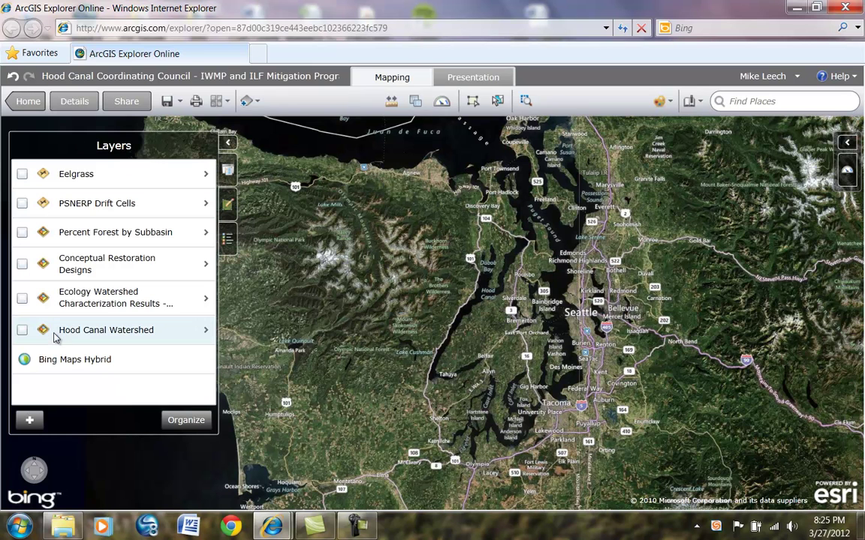
click(22, 331)
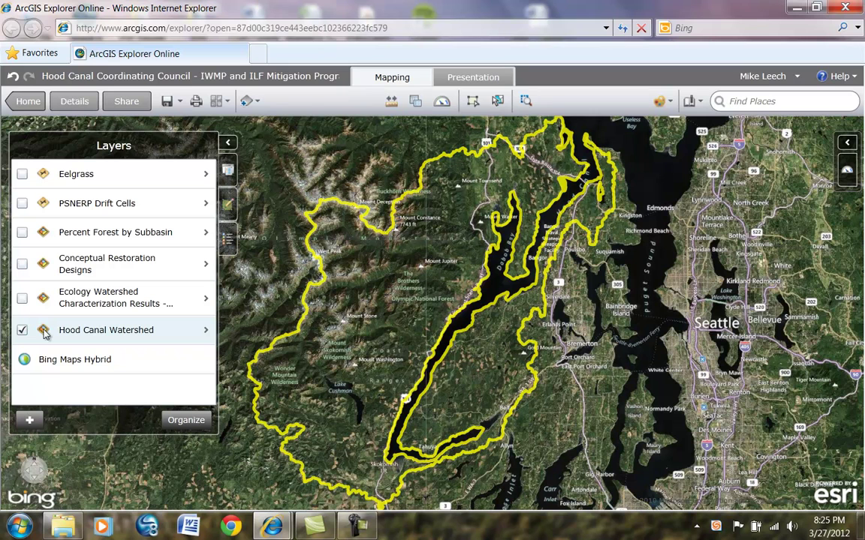
click(23, 299)
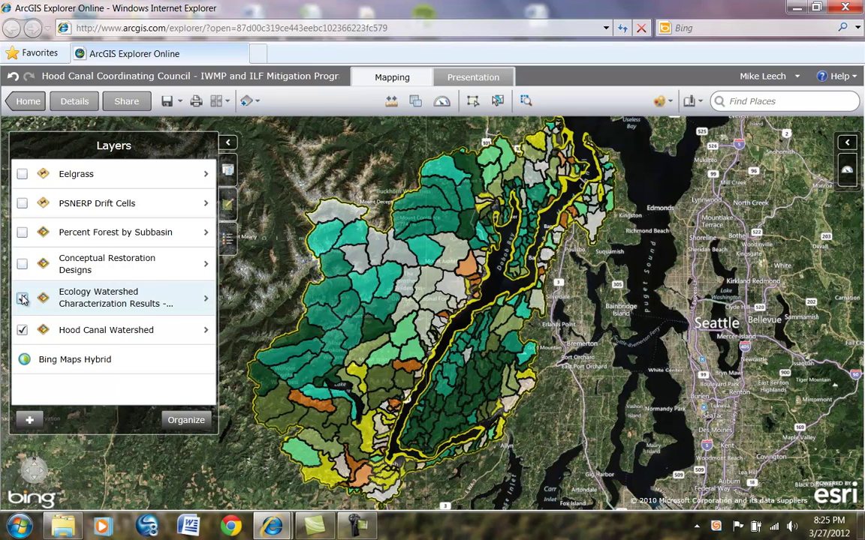
Step: Show the map legend and view the water flow results of the dark green subbasin at the watershed's northern edge
click(228, 242)
drag(210, 221, 195, 162)
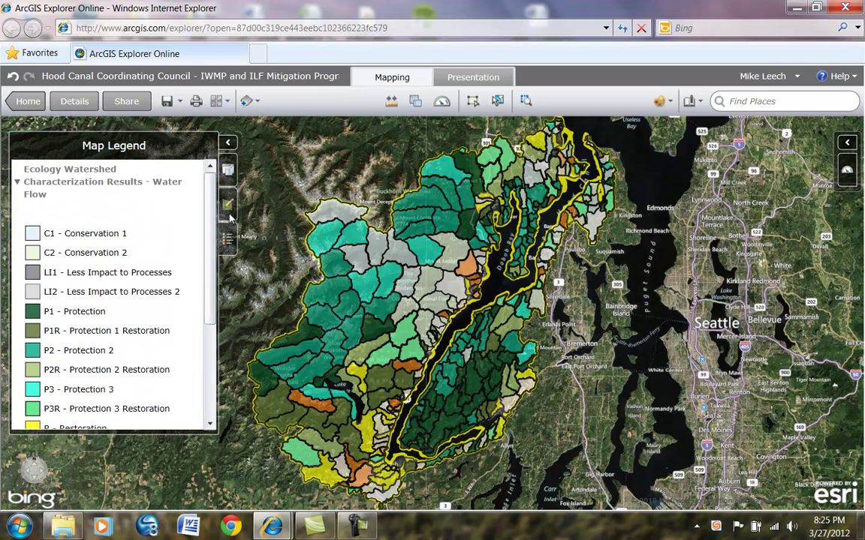
click(470, 165)
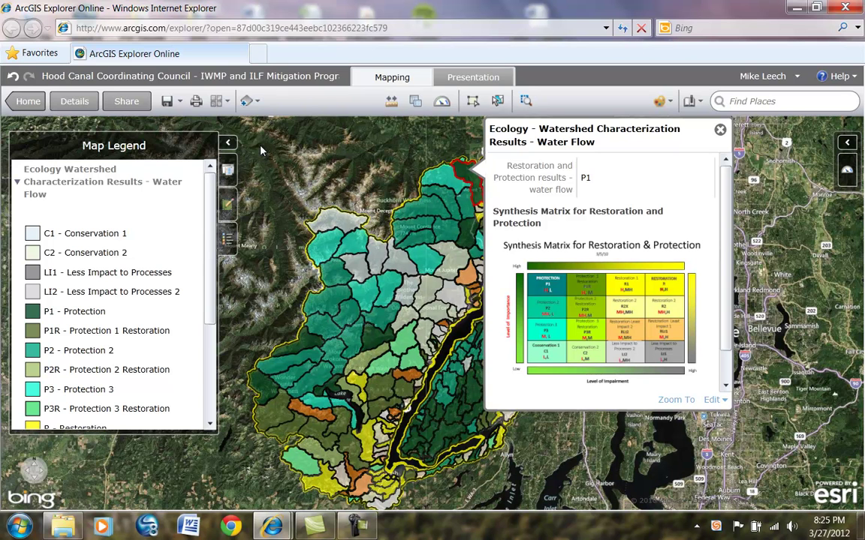
Step: View the web page linked from the Synthesis Matrix, and close both the page and the subbasin details
click(596, 316)
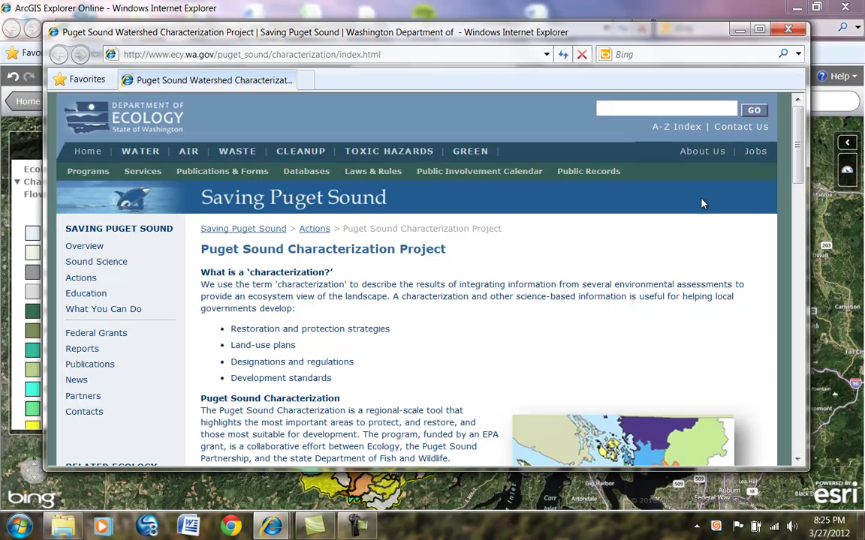
drag(797, 152, 717, 113)
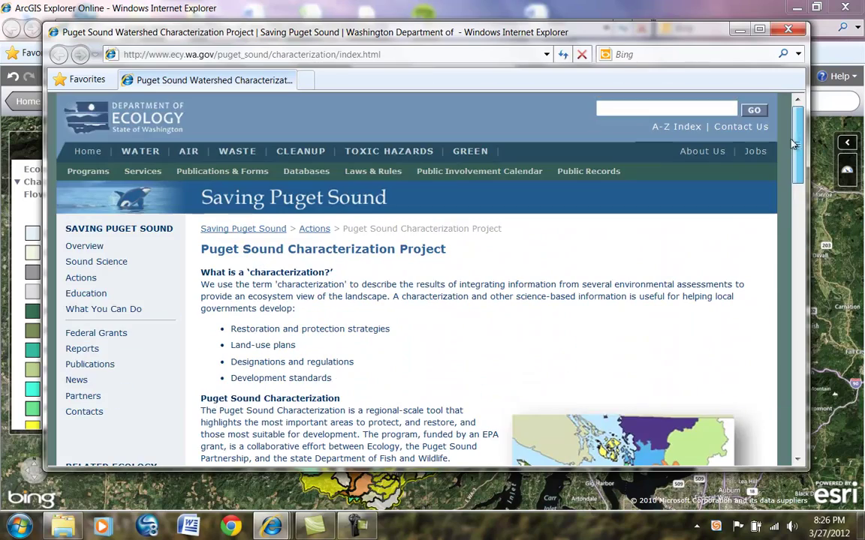
click(787, 29)
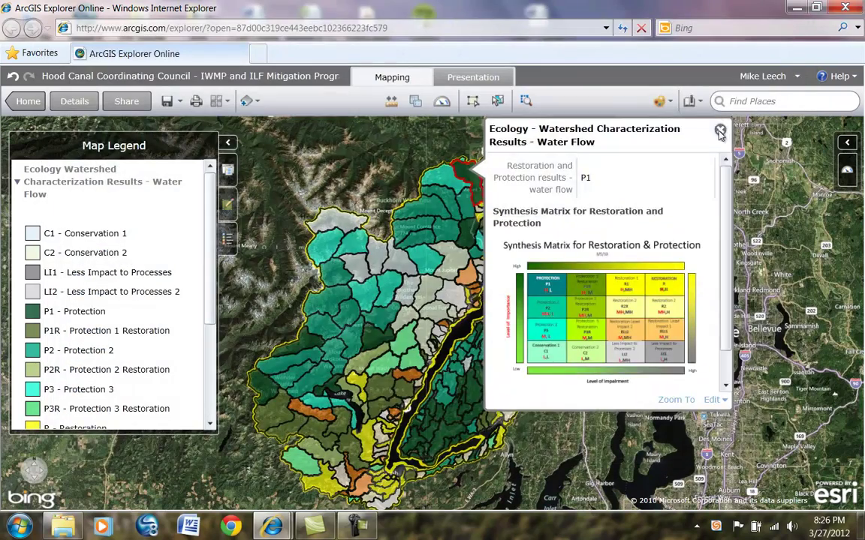
click(646, 114)
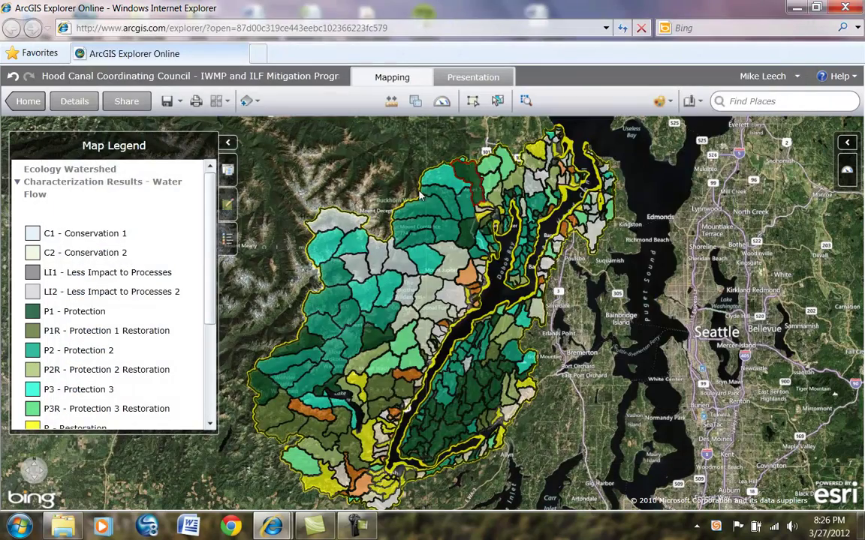
Step: Go to the Seabeck - Drift Cells bookmark and leave PSNERP Drift Cells as the only layer turned on
click(228, 239)
click(22, 298)
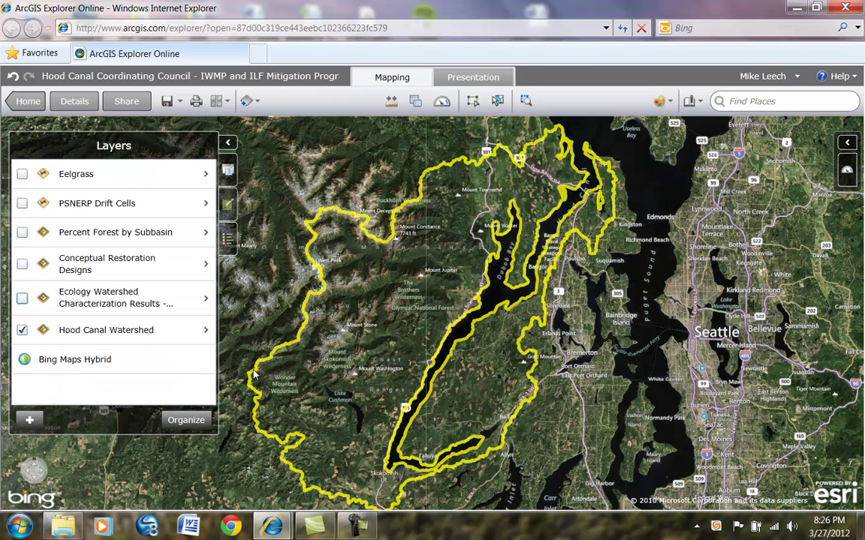
click(700, 104)
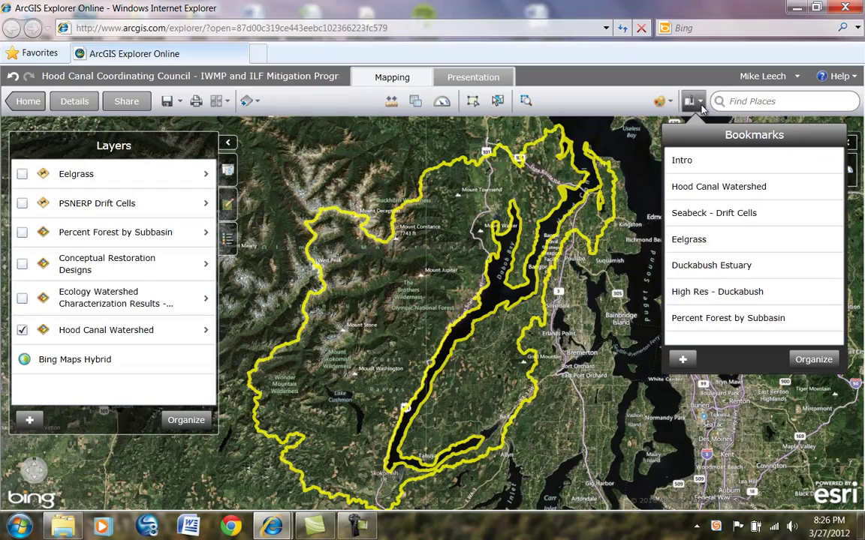
click(699, 221)
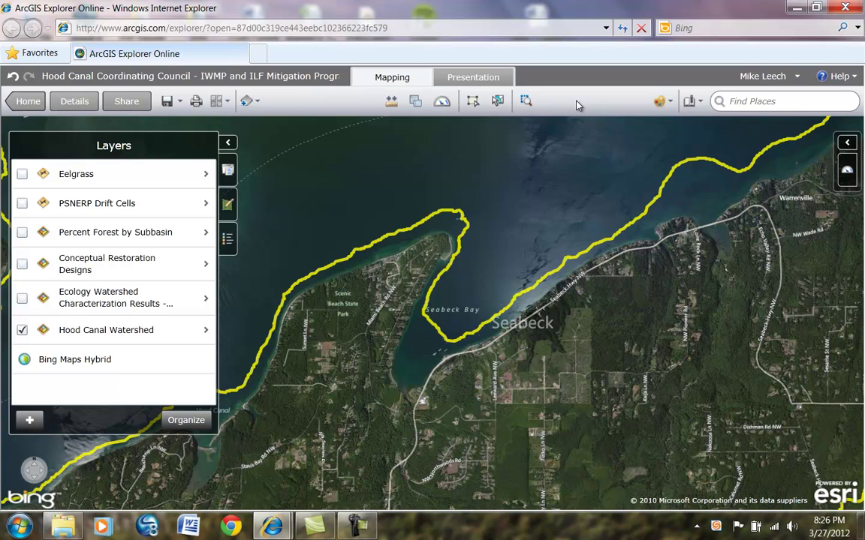
click(22, 204)
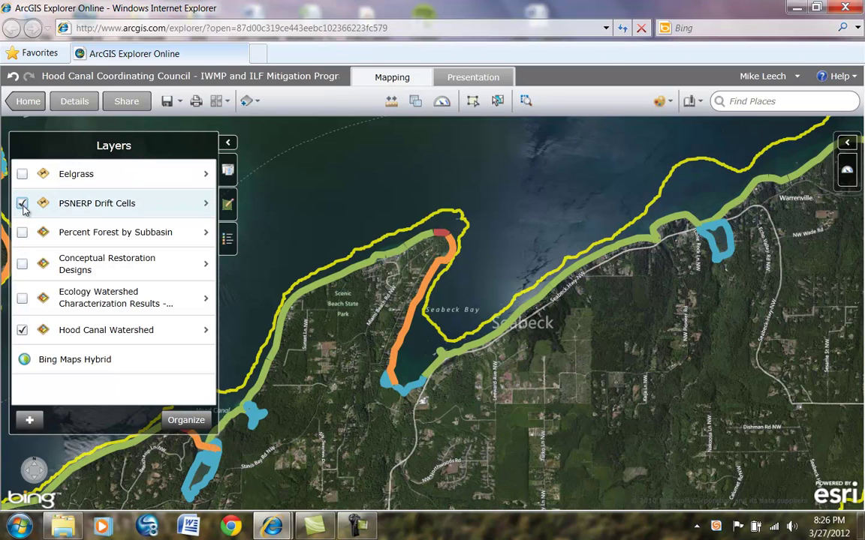
click(22, 331)
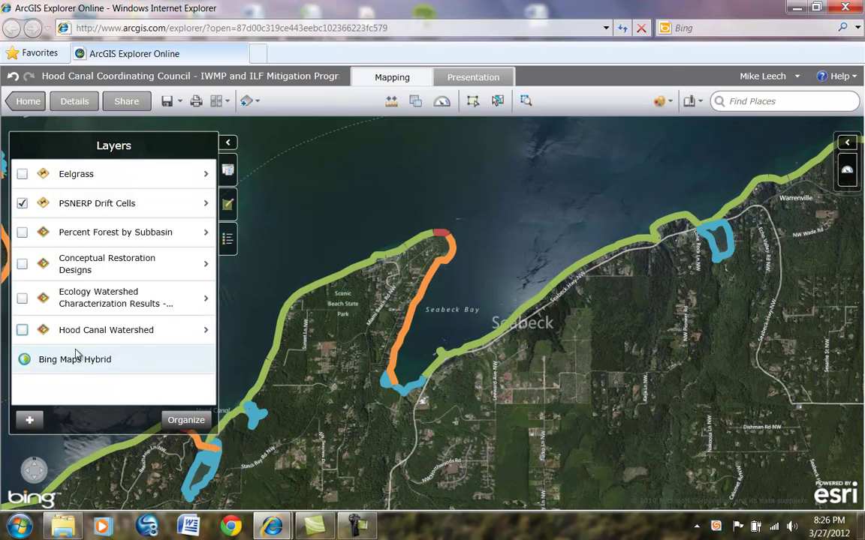
Step: Check the drift cell legend and view the attributes of the orange drift cell along Seabeck Bay's western shore
click(205, 205)
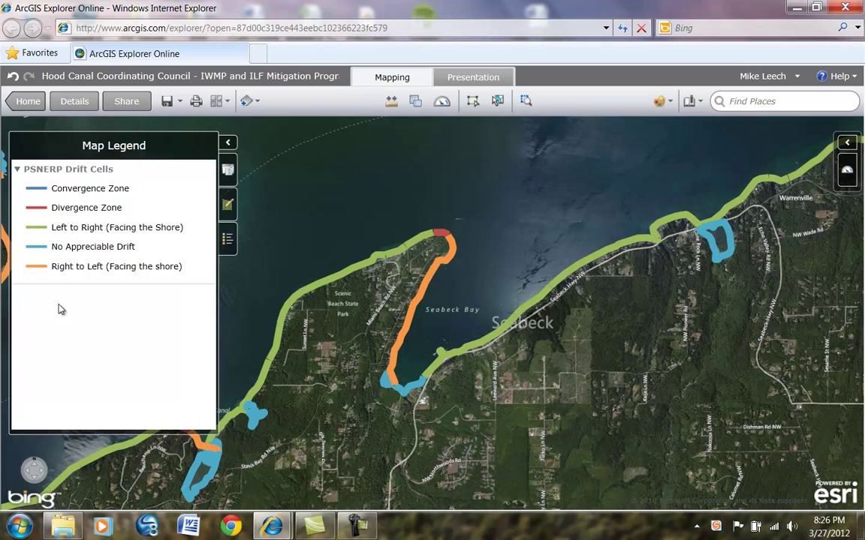
click(421, 300)
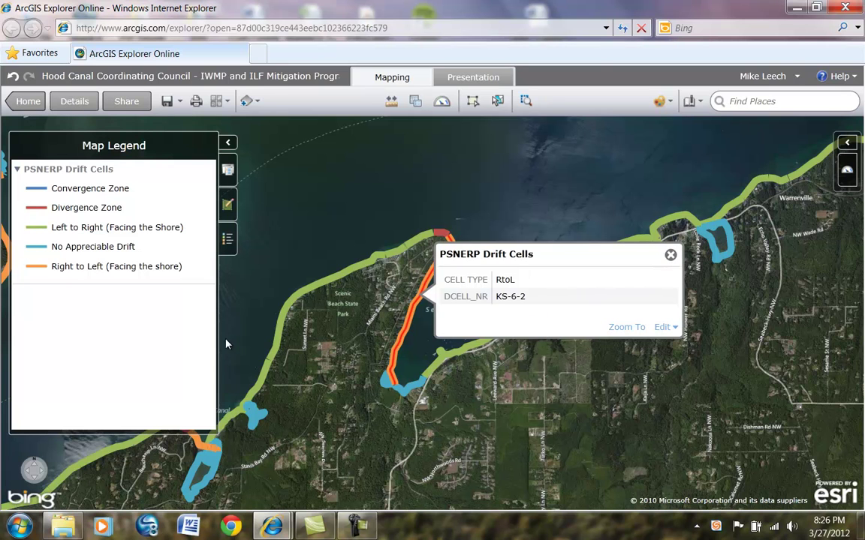
click(670, 256)
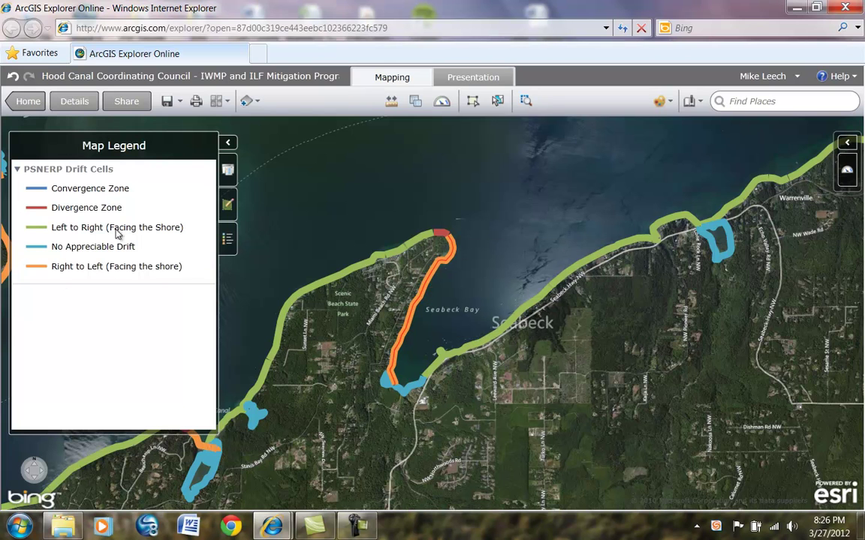
Step: Turn off PSNERP Drift Cells, go to the Duckabush Estuary bookmark and turn on the Eelgrass layer
click(225, 168)
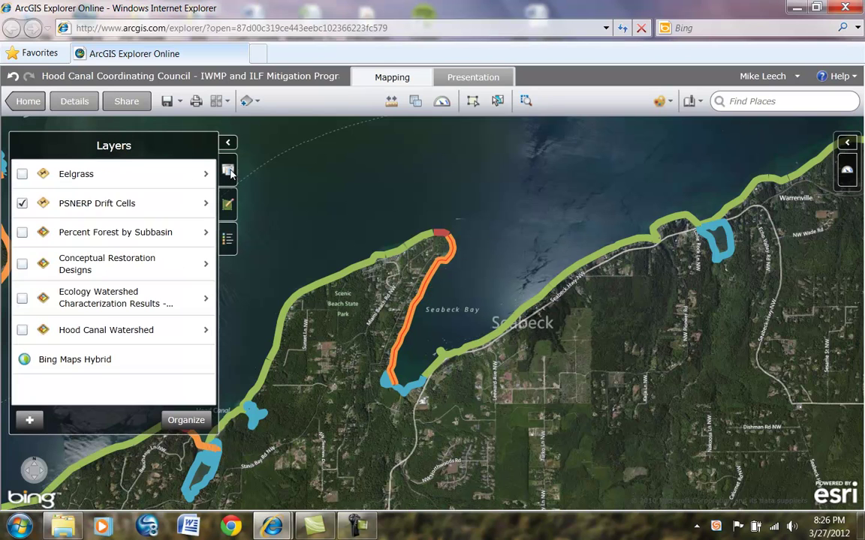
click(21, 204)
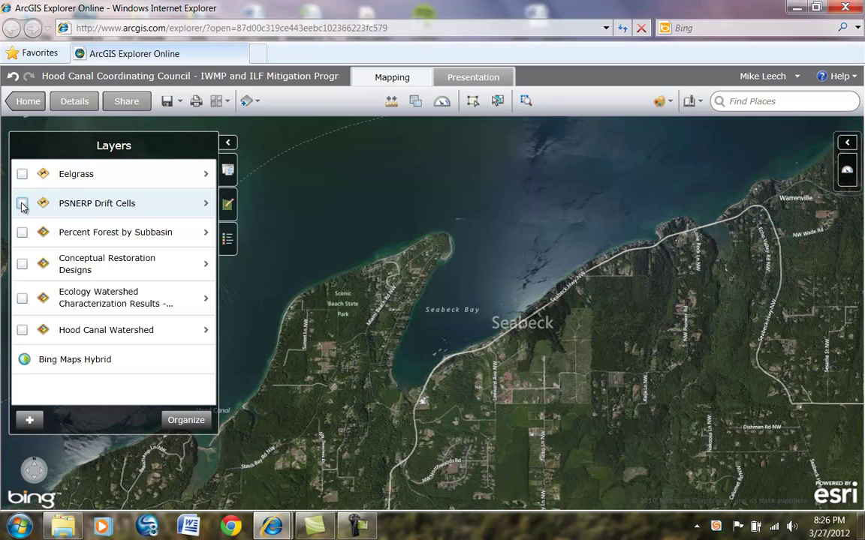
click(689, 100)
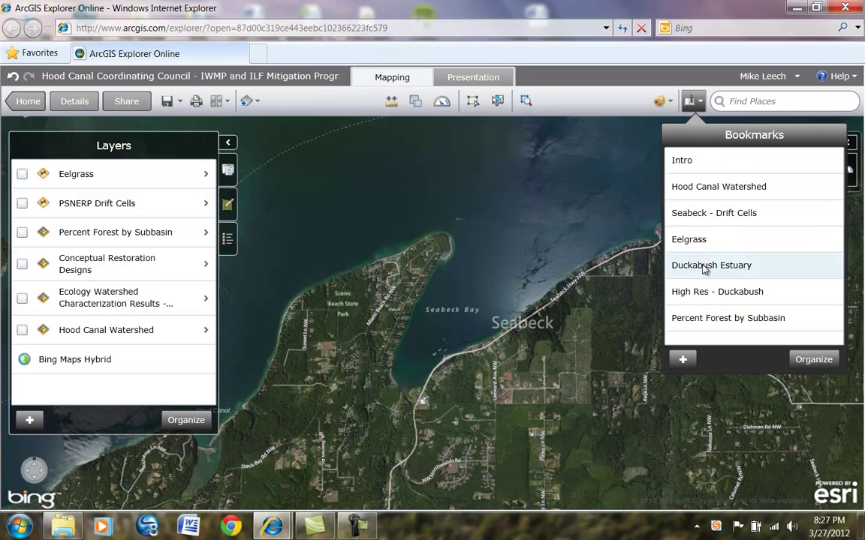
click(743, 265)
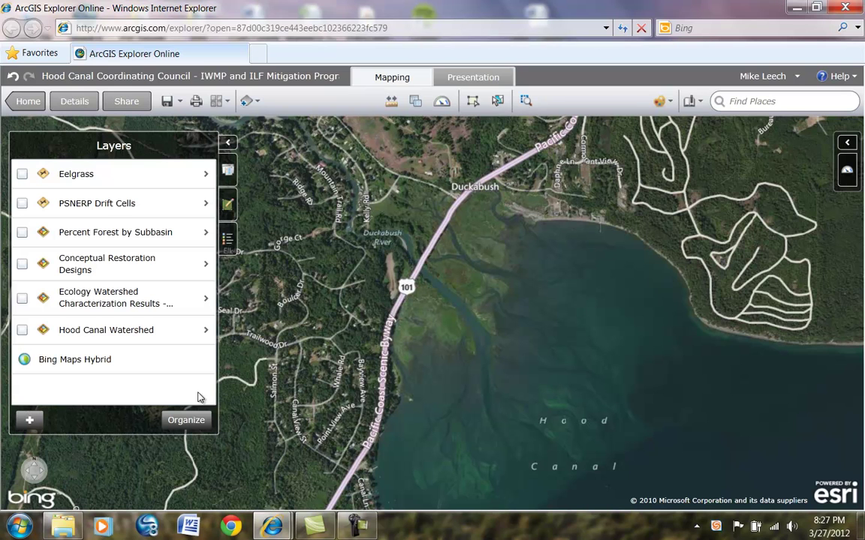
click(22, 174)
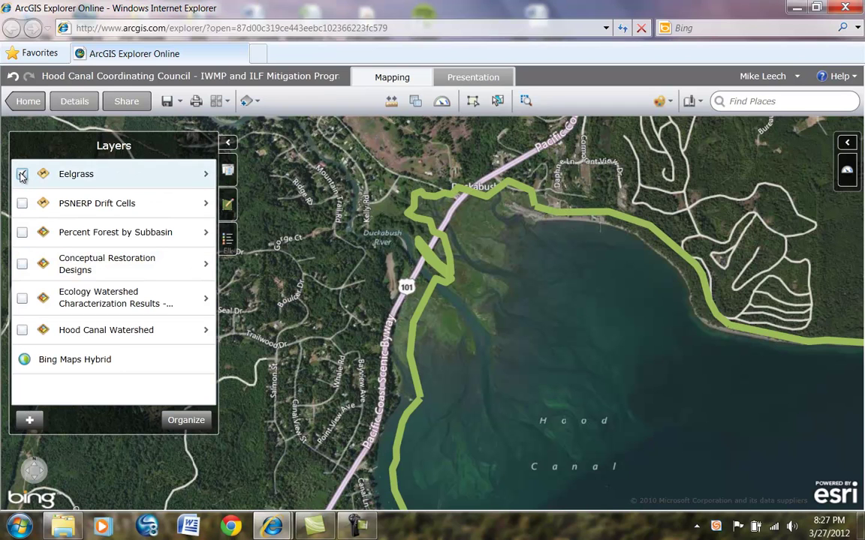
Step: Check the eelgrass legend and view the attributes of the eelgrass bed at the mouth of the Duckabush River
click(228, 239)
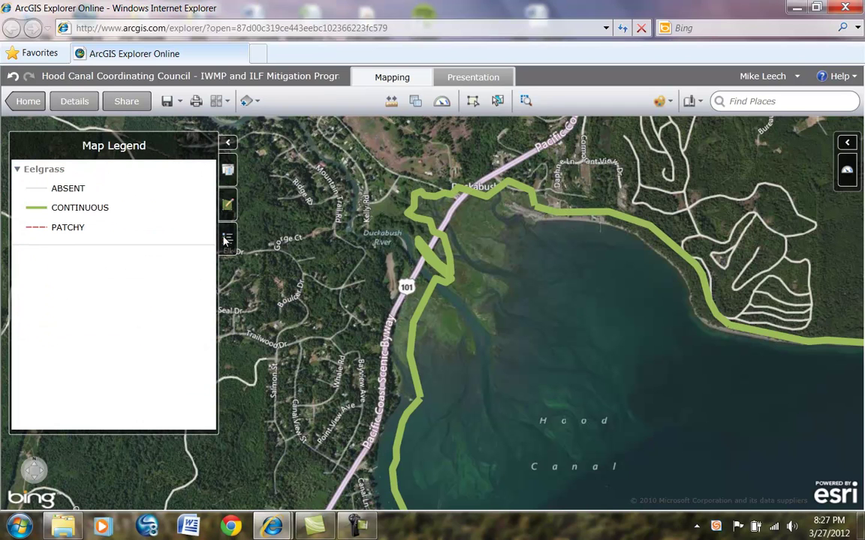
click(441, 275)
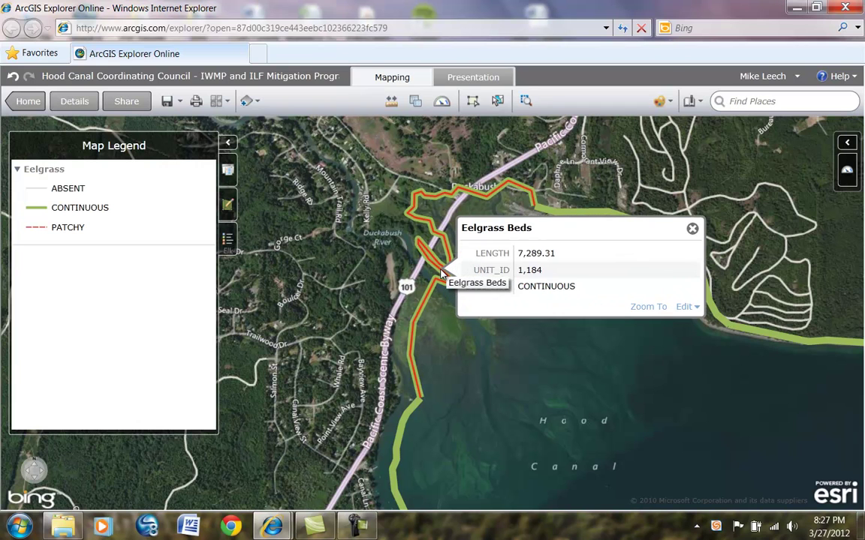
click(692, 228)
Step: View the area of the Eelgrass bookmark and turn off the Eelgrass layer
click(689, 99)
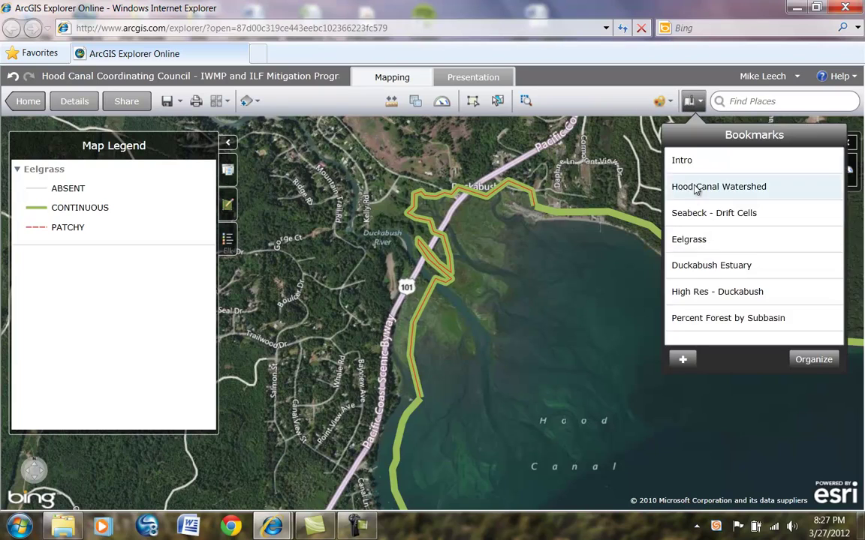
click(696, 247)
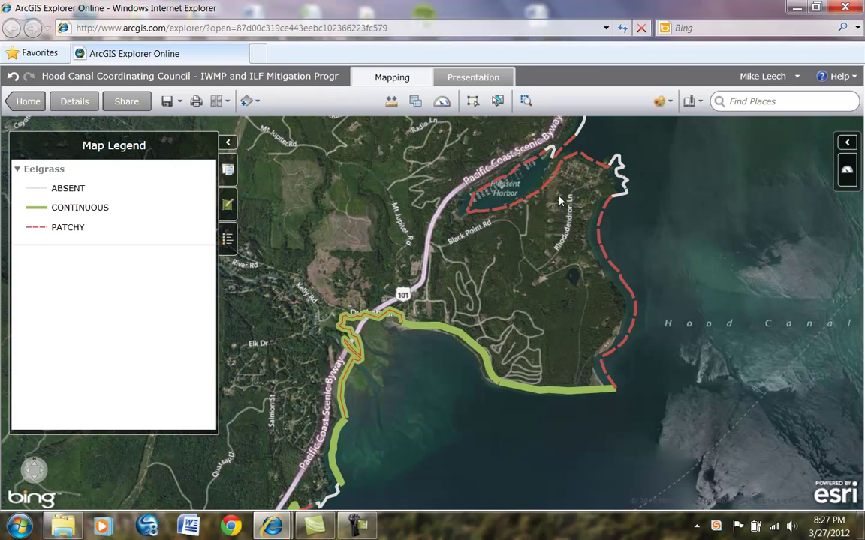
click(227, 170)
click(22, 173)
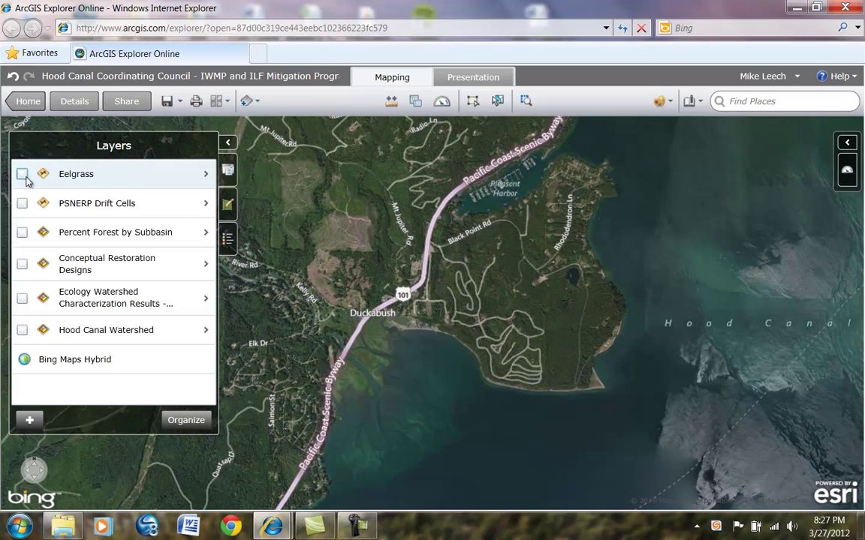
Step: Go to the bookmarked close-up of the Duckabush River mouth and turn on the Conceptual Restoration Designs layer
click(691, 105)
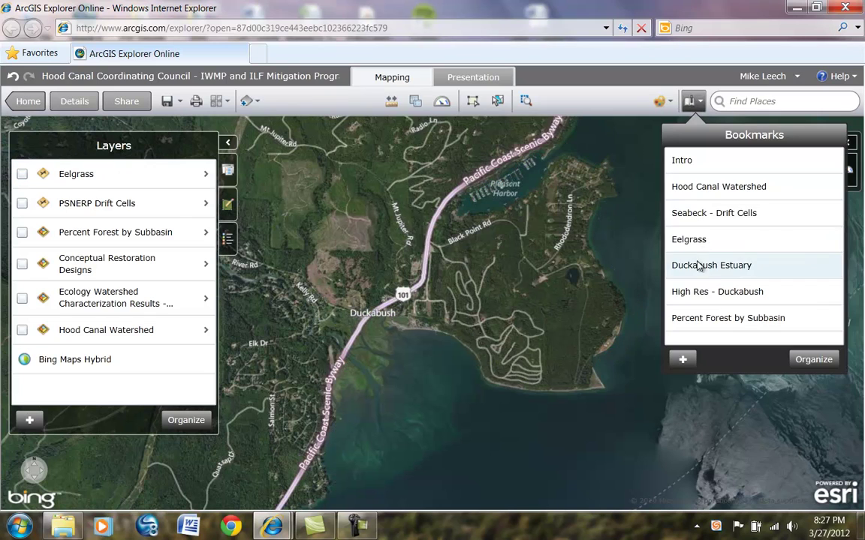
click(702, 247)
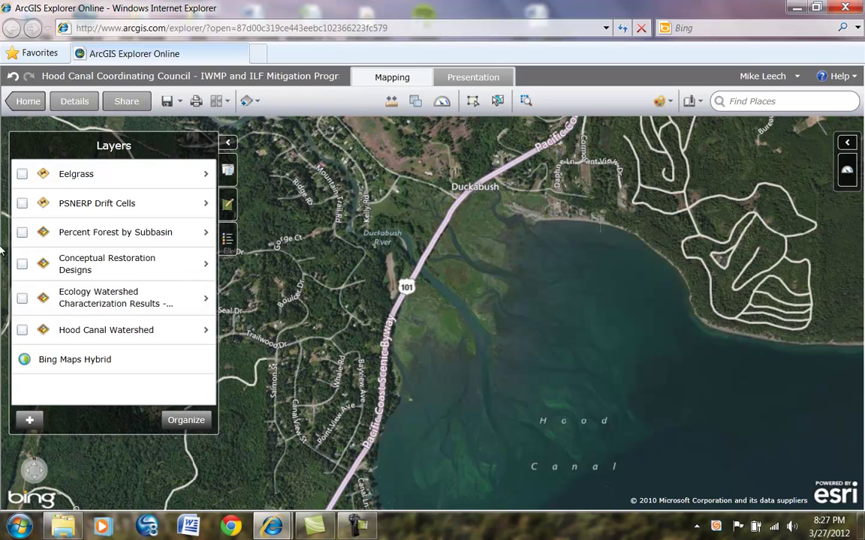
click(23, 265)
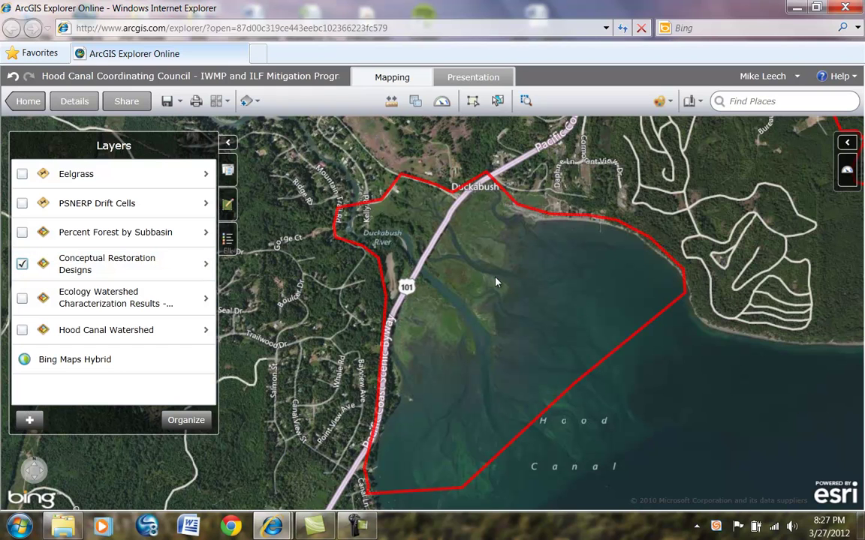
Step: View the Duckabush partial restoration design for the red-outlined estuary area and advance its details to the Wetland Ledger
click(473, 236)
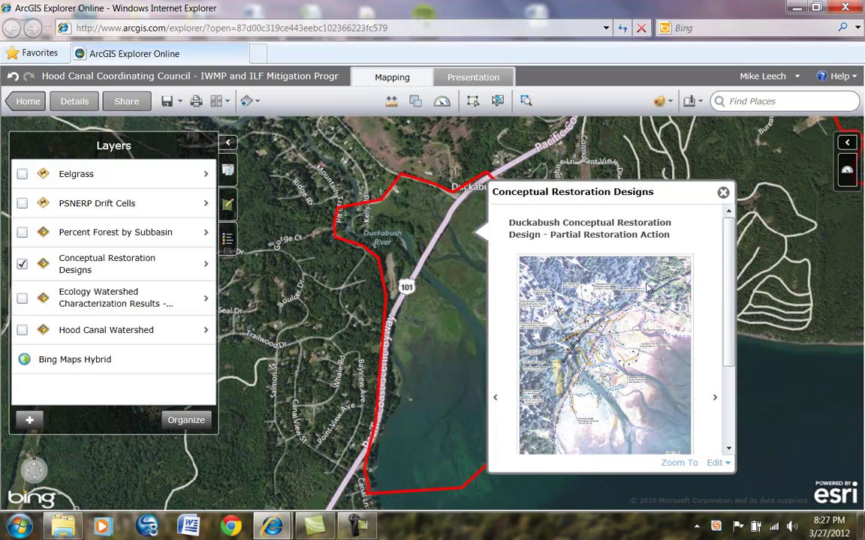
drag(726, 280, 722, 346)
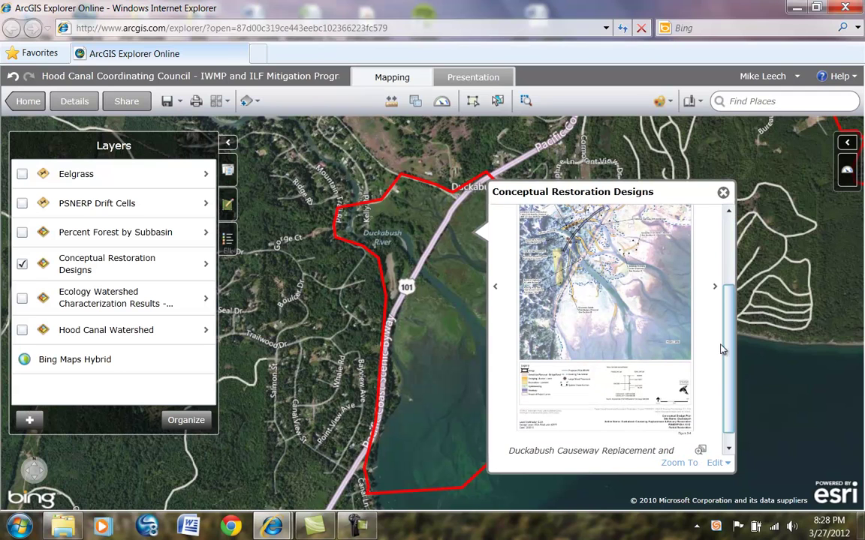
click(715, 291)
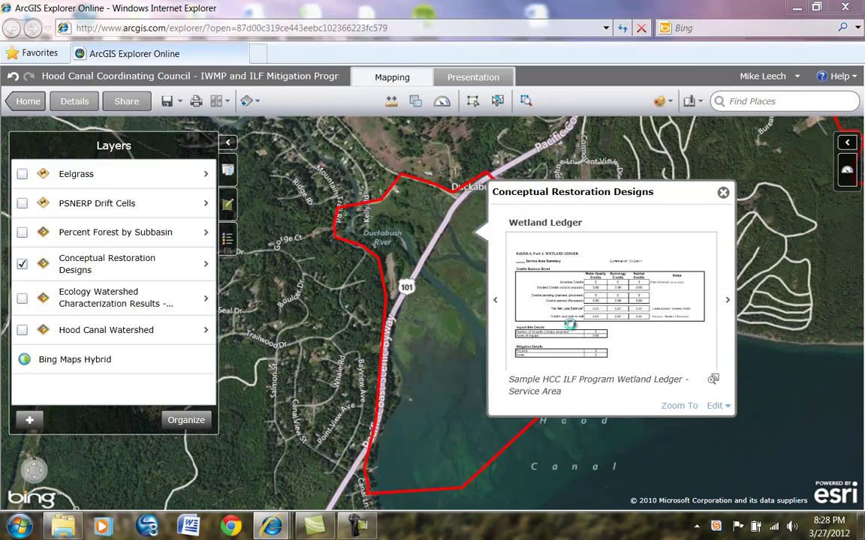
Step: Open the full Wetland Ledger PDF, look through its pages, and close both the document and the feature details
click(575, 331)
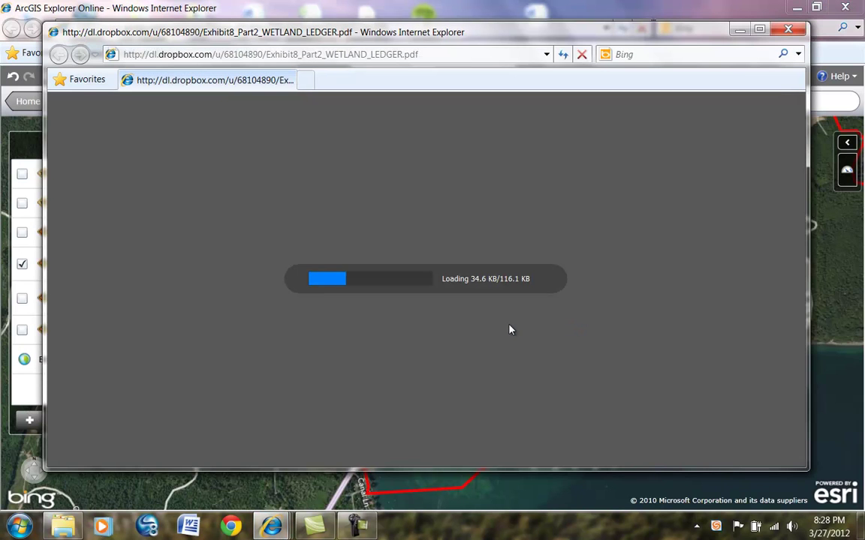
scroll(440, 332, down, 10)
scroll(440, 334, up, 10)
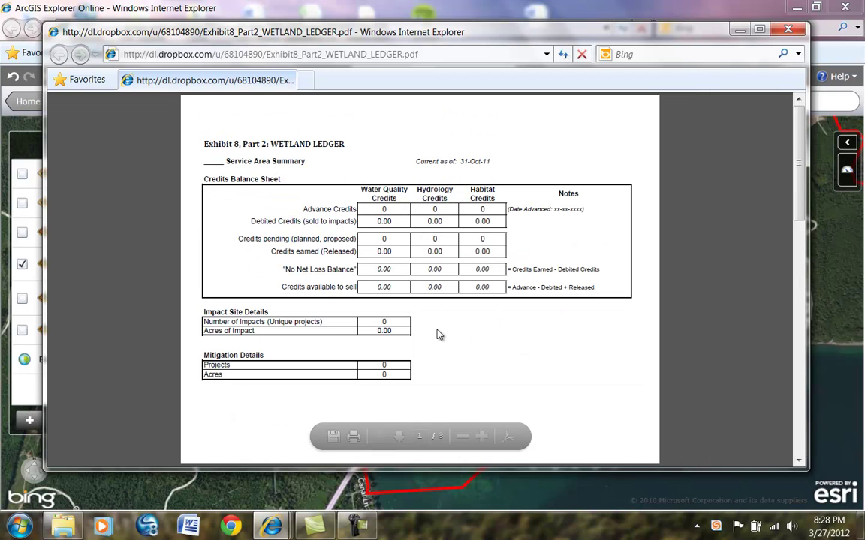
click(792, 30)
click(654, 176)
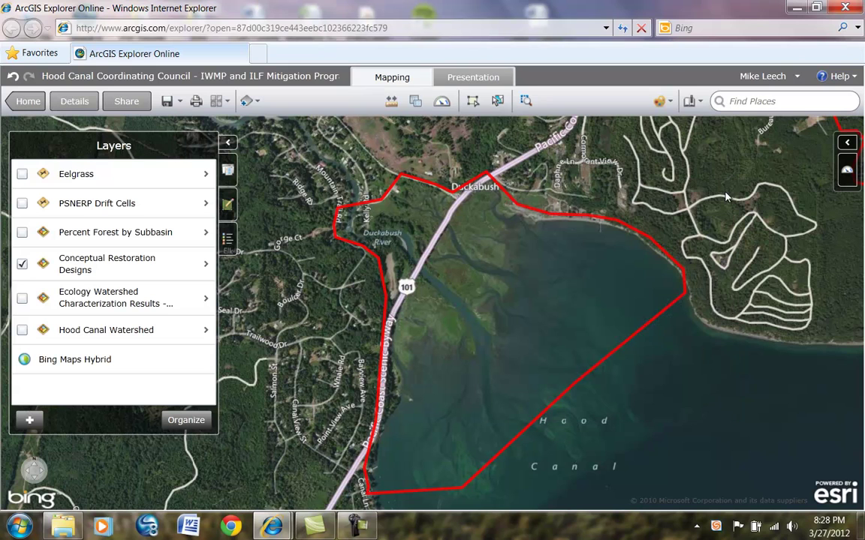
Step: Turn off Conceptual Restoration Designs and show the Hood Canal Watershed layer at the Hood Canal Watershed bookmark
click(22, 264)
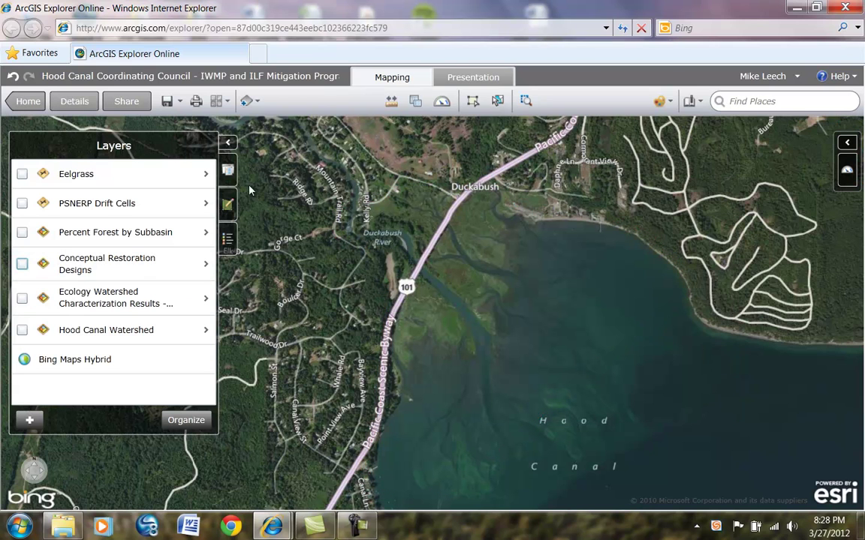
click(689, 101)
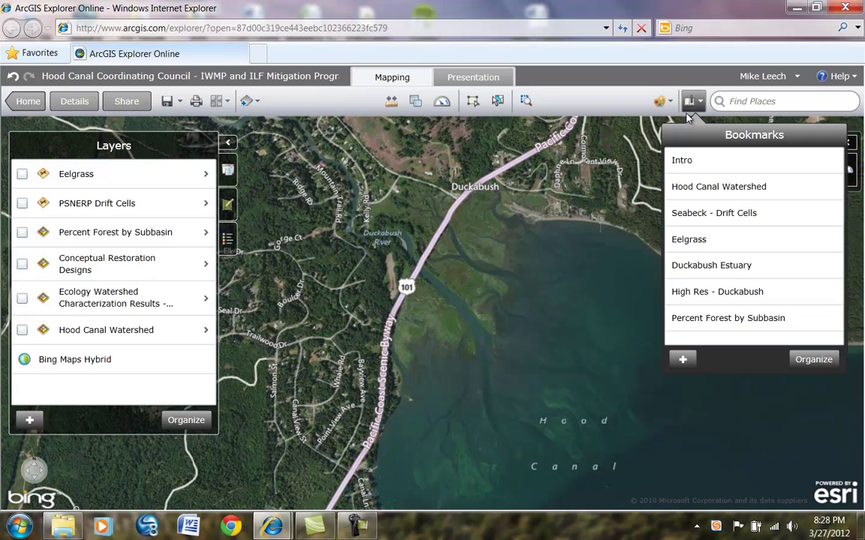
click(690, 193)
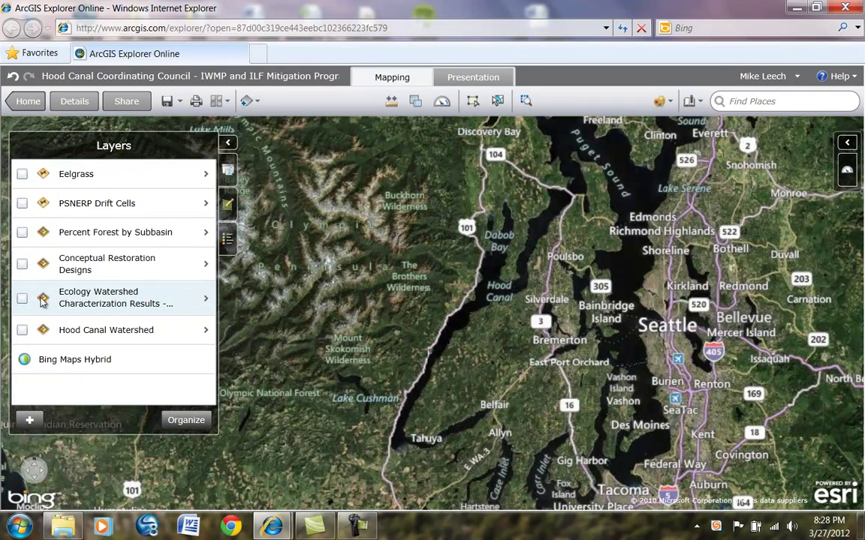
click(23, 332)
scroll(485, 272, up, 1)
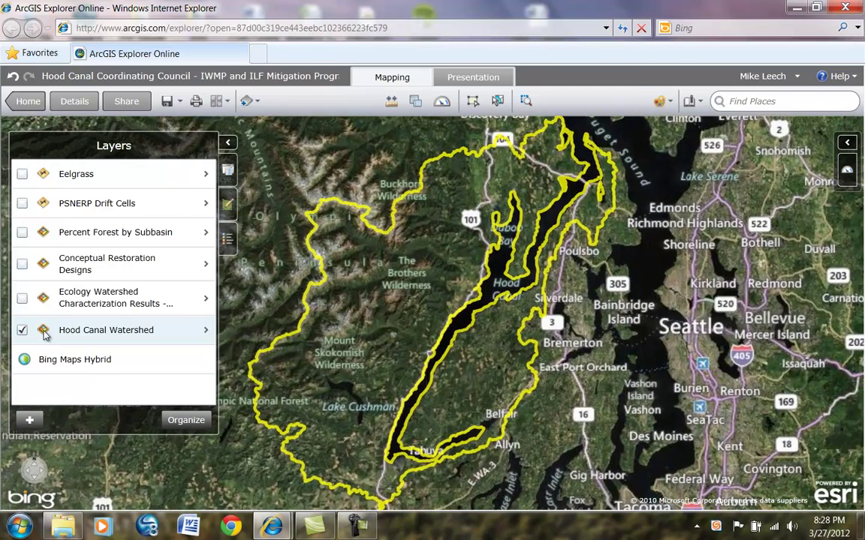
Step: Show the Dashboard with the Percent Forest by Subbasin layer turned on and check the gauge for the Big Quilcene River subbasin
click(847, 143)
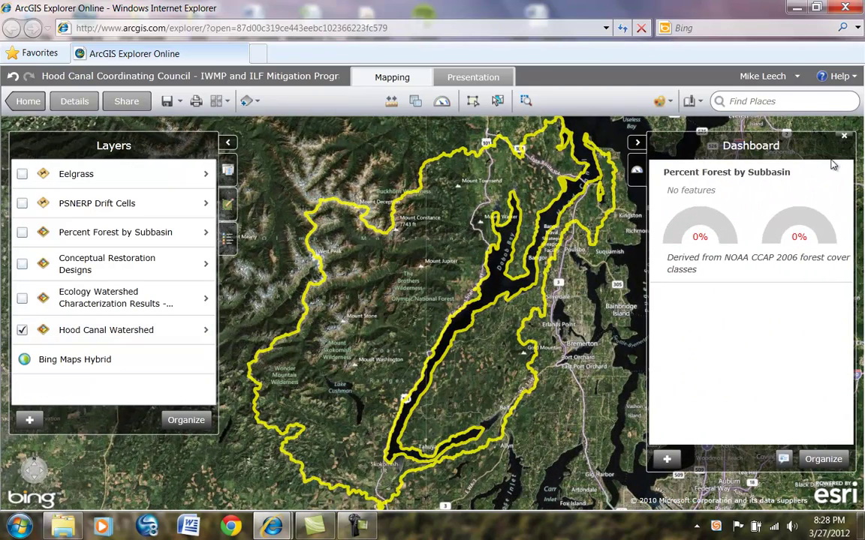
click(22, 232)
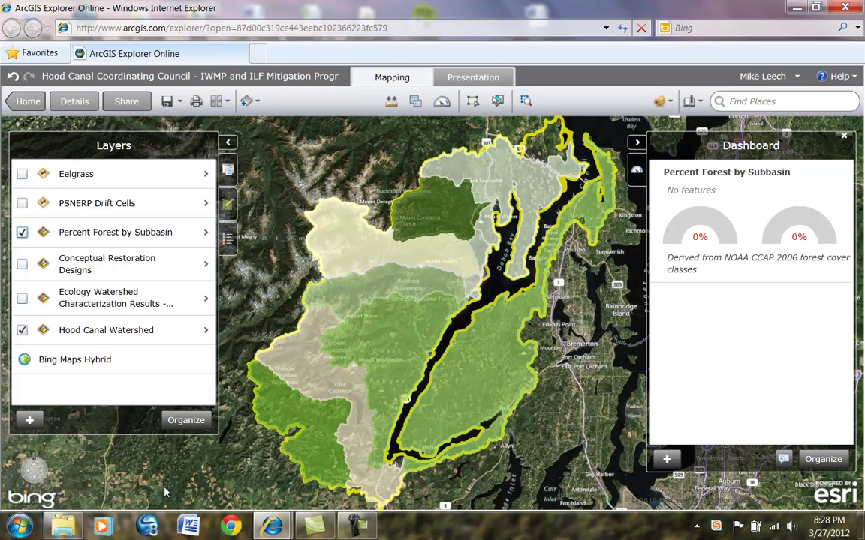
click(441, 207)
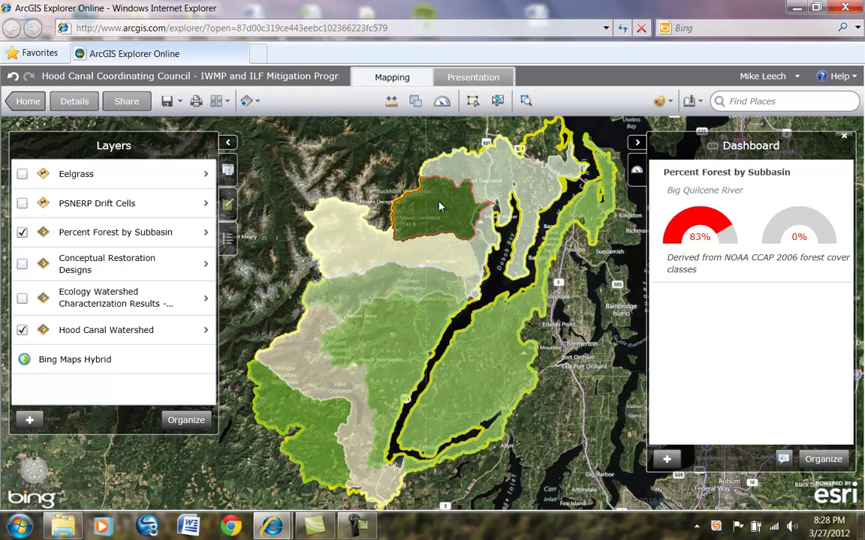